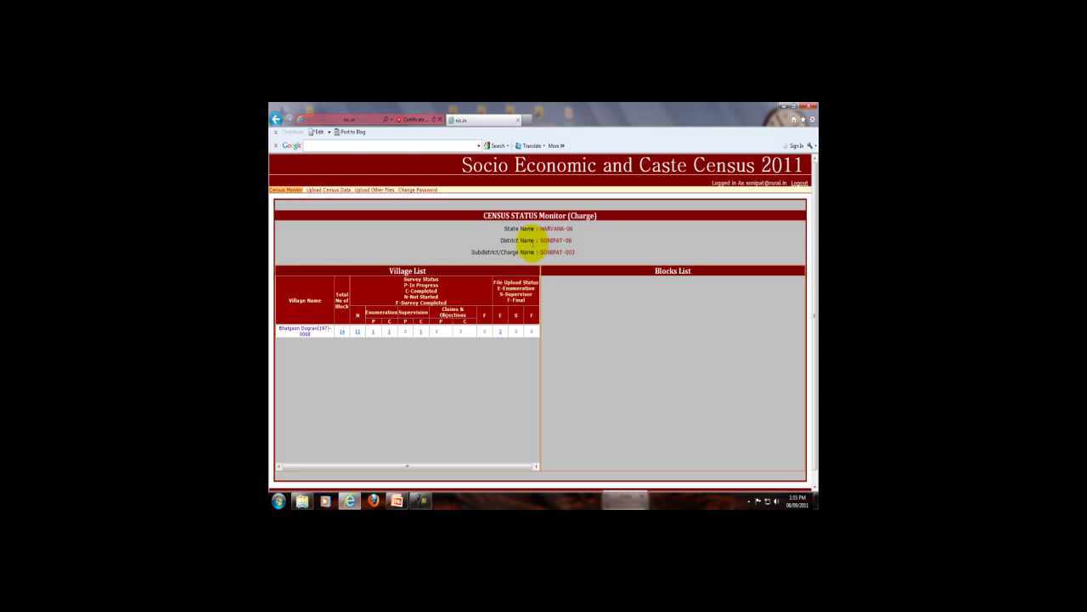
drag(483, 215, 521, 215)
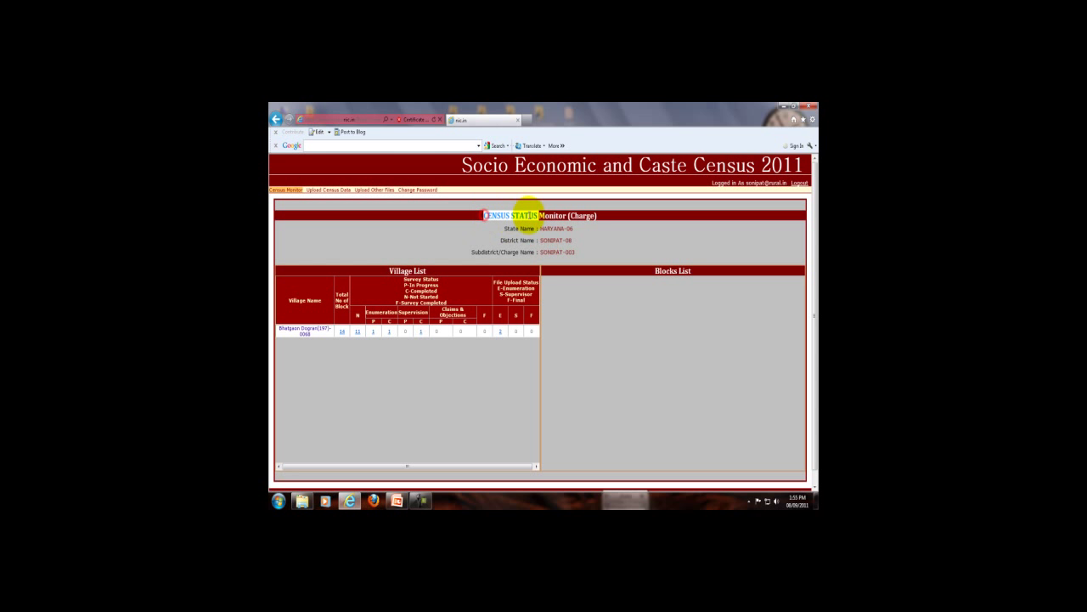
click(617, 243)
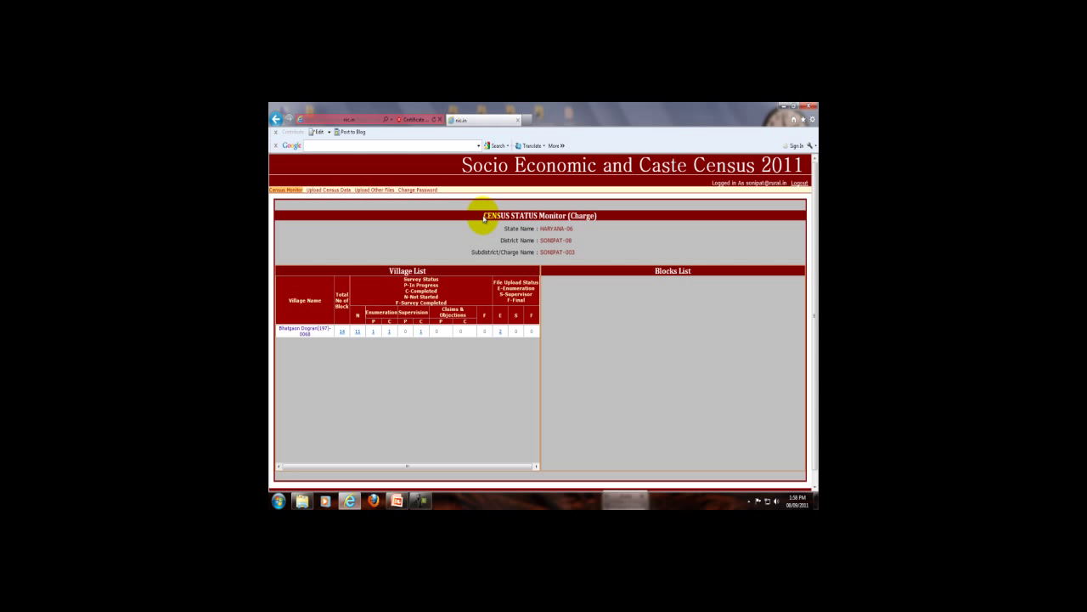
drag(484, 217, 636, 219)
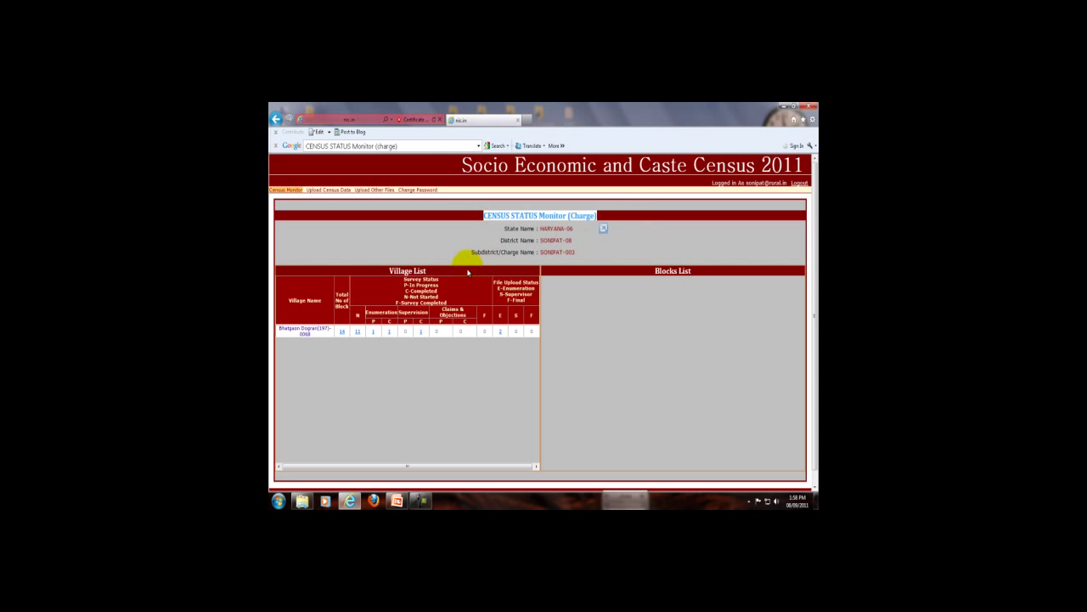
click(388, 274)
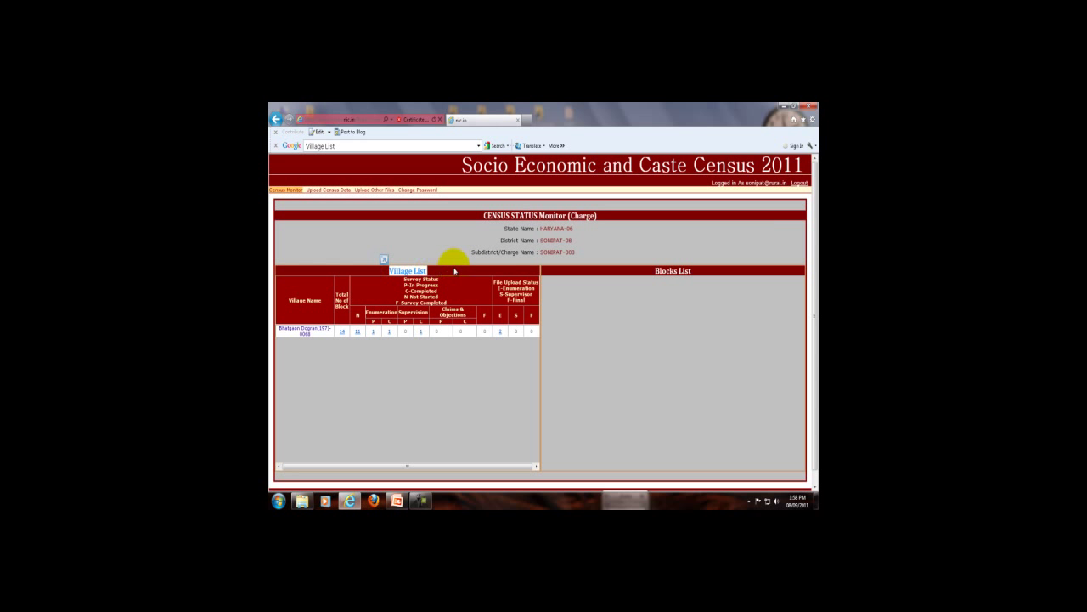
drag(655, 272, 729, 277)
click(389, 262)
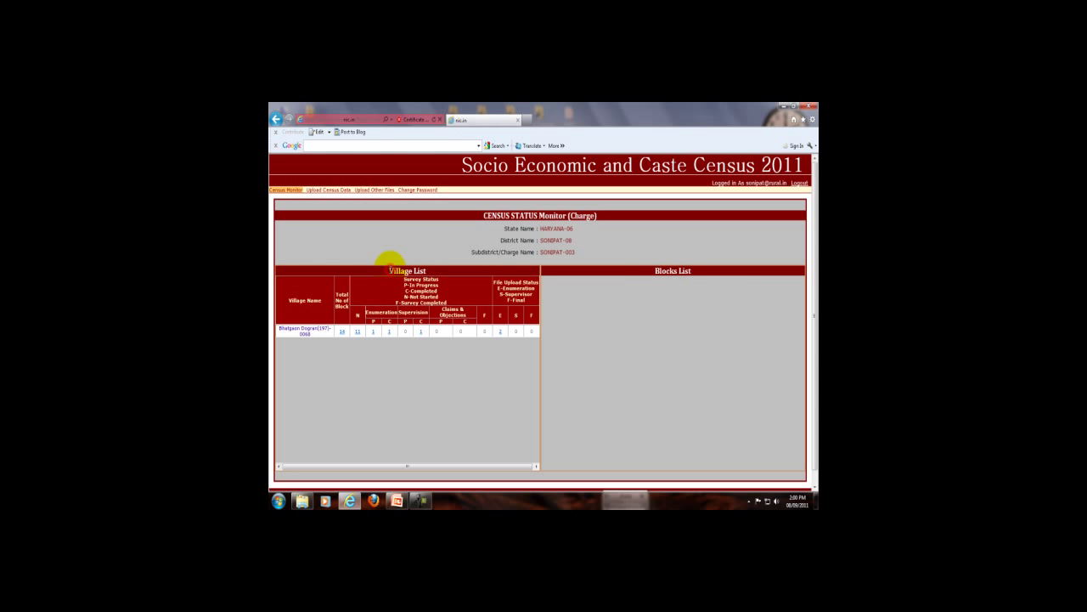
drag(389, 270, 428, 272)
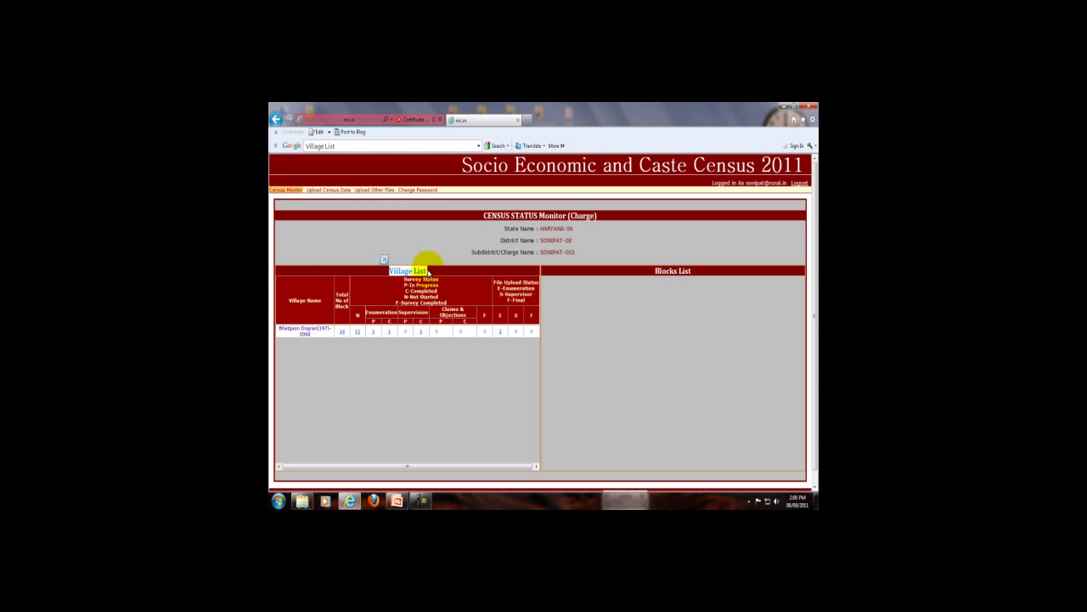
drag(655, 271, 700, 274)
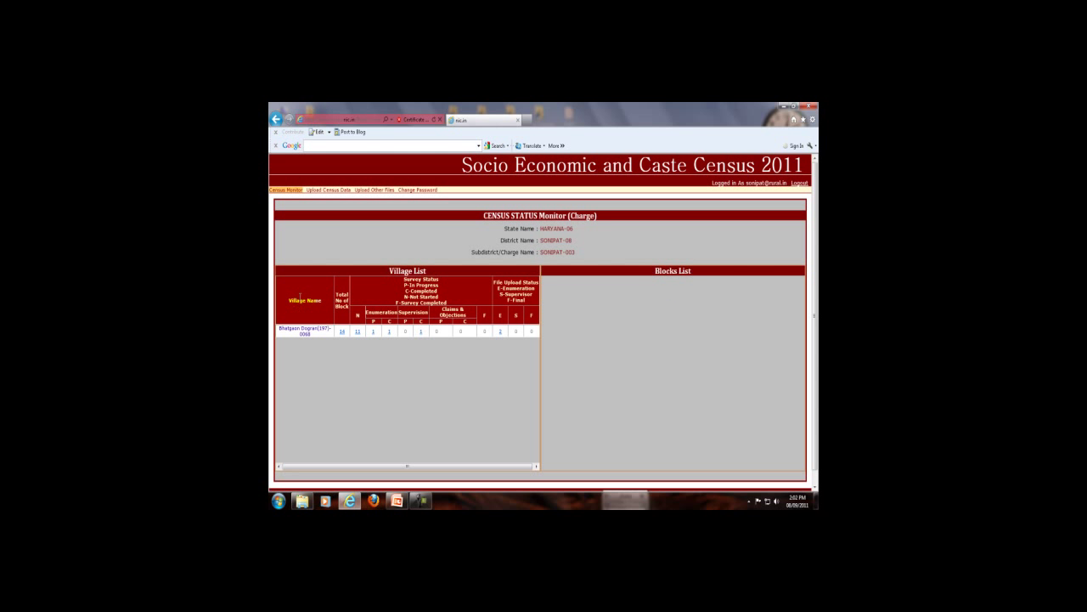
drag(283, 328, 271, 326)
drag(271, 327, 269, 336)
drag(281, 328, 322, 348)
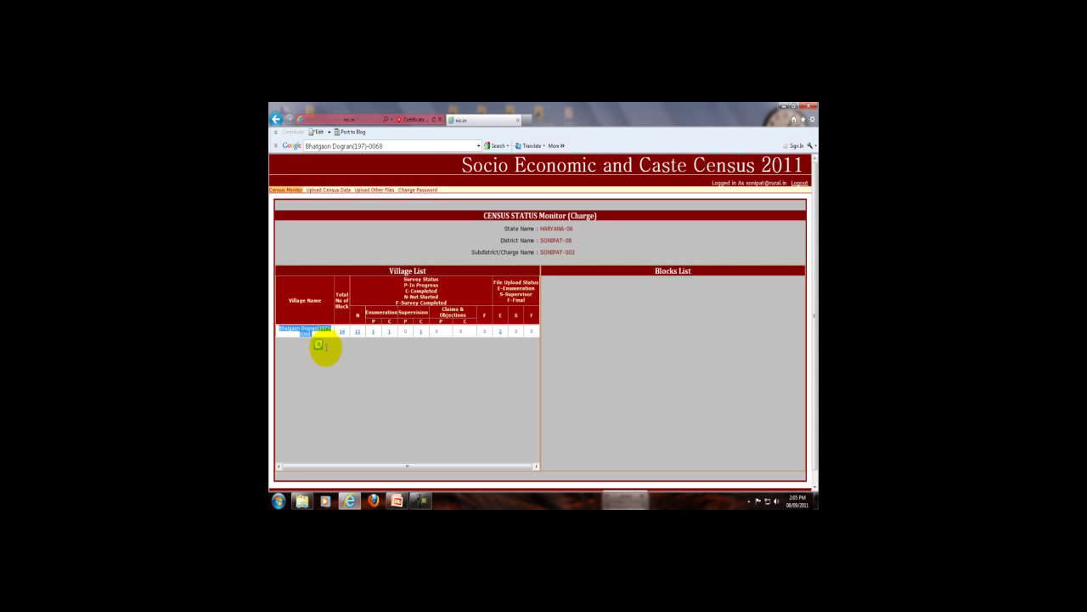
click(306, 356)
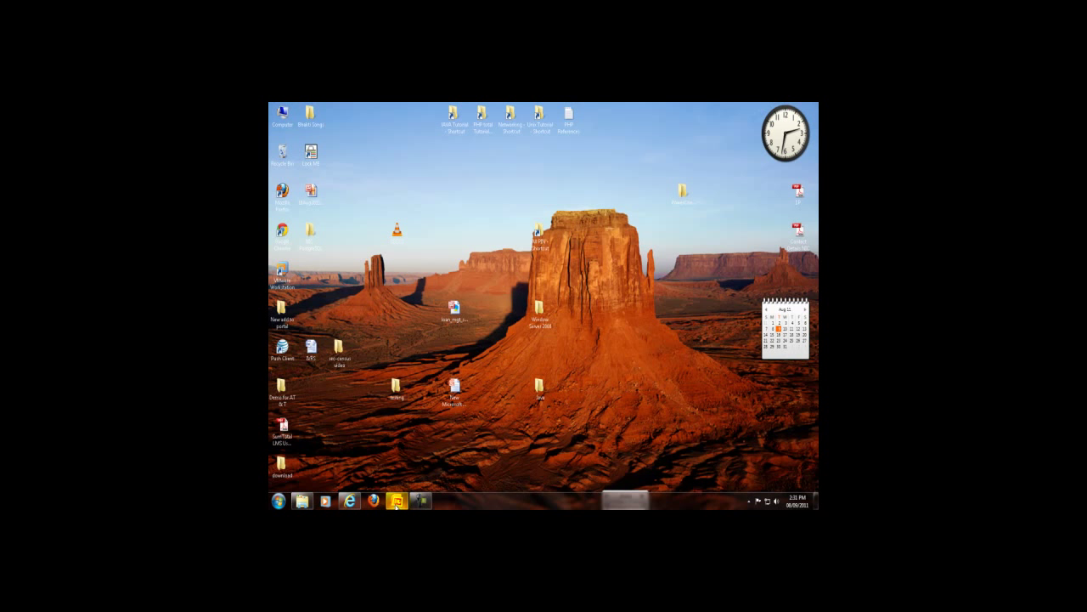
Step: On the village blocks slide of the census presentation, pull Block 1, Block 2 and Block n apart
click(396, 501)
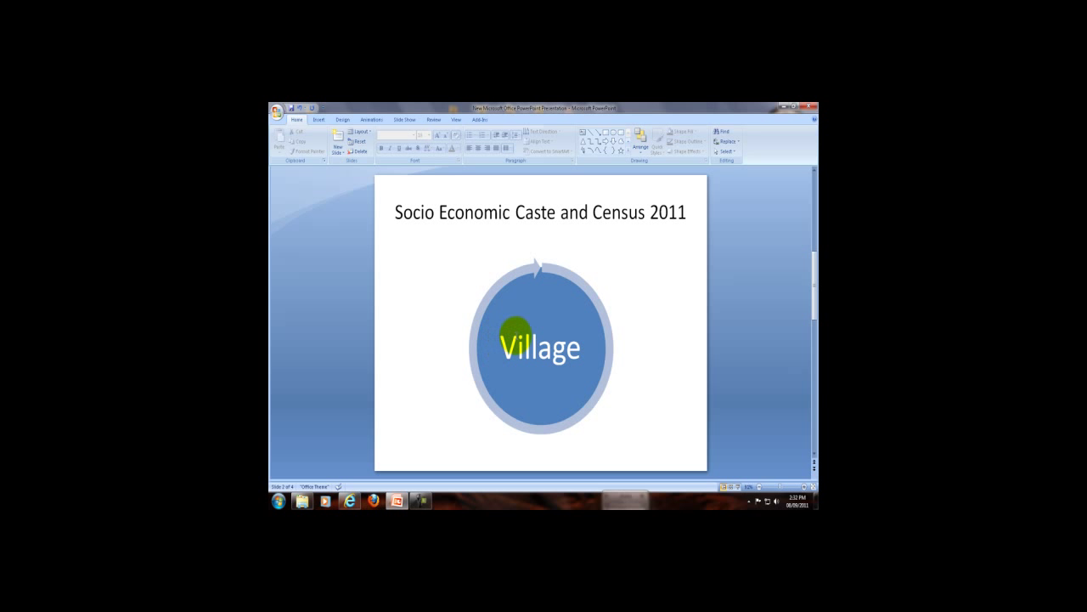
click(813, 468)
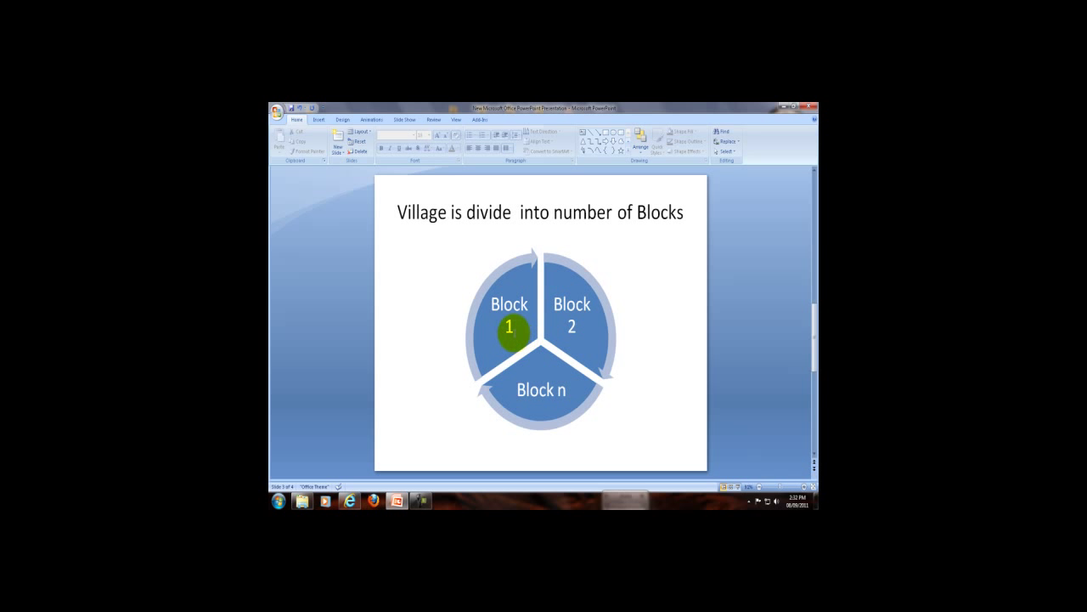
click(565, 376)
click(466, 329)
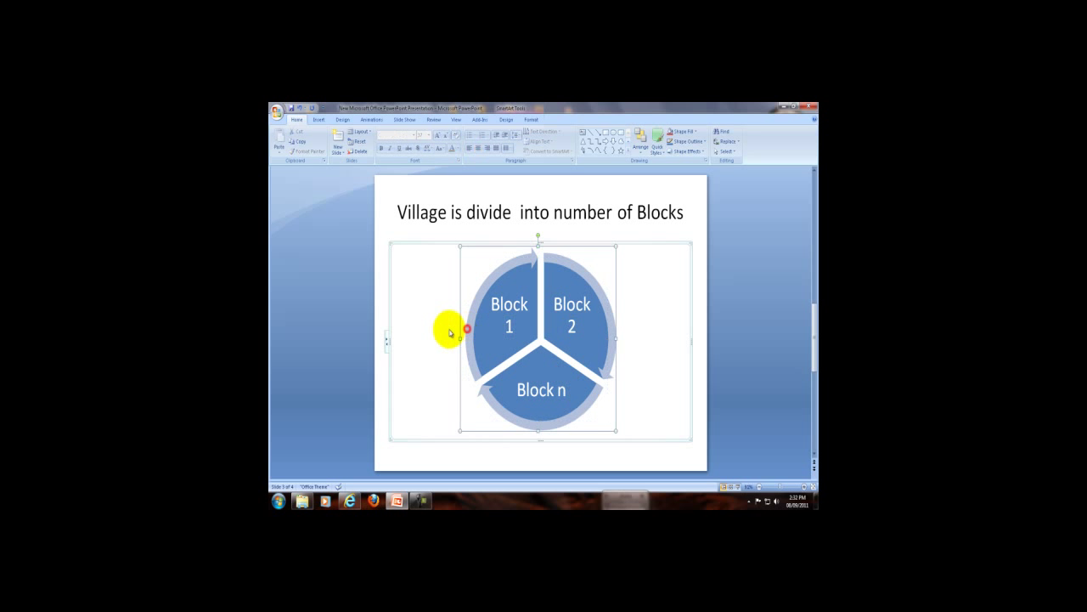
drag(485, 328, 493, 320)
drag(598, 334, 631, 334)
drag(582, 388, 586, 402)
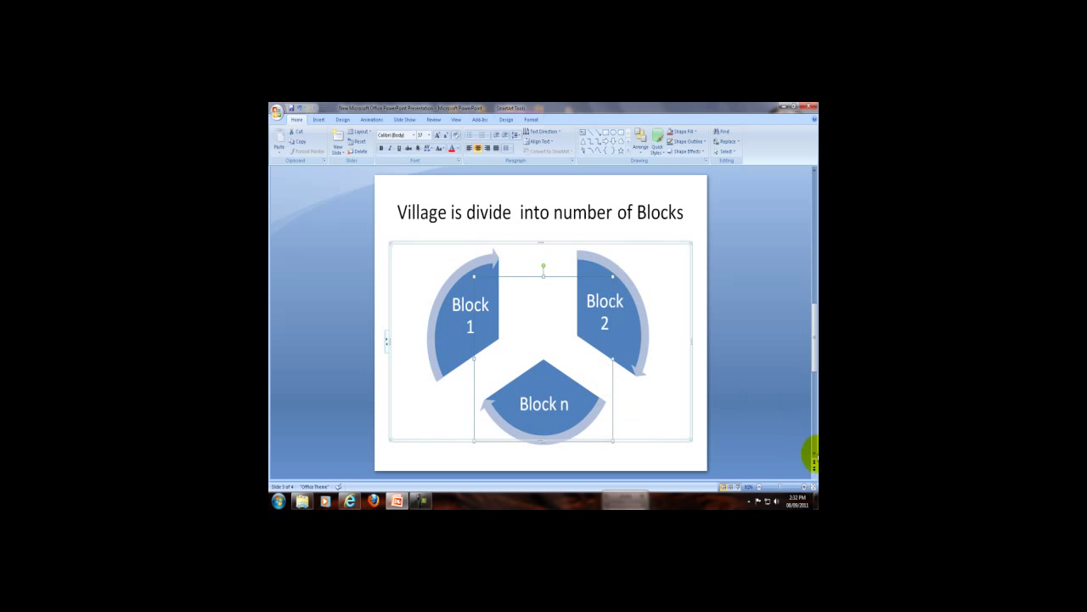
Step: Select the House 2, House 3 and House n boxes on the houses-per-block slide, then minimise PowerPoint
click(814, 465)
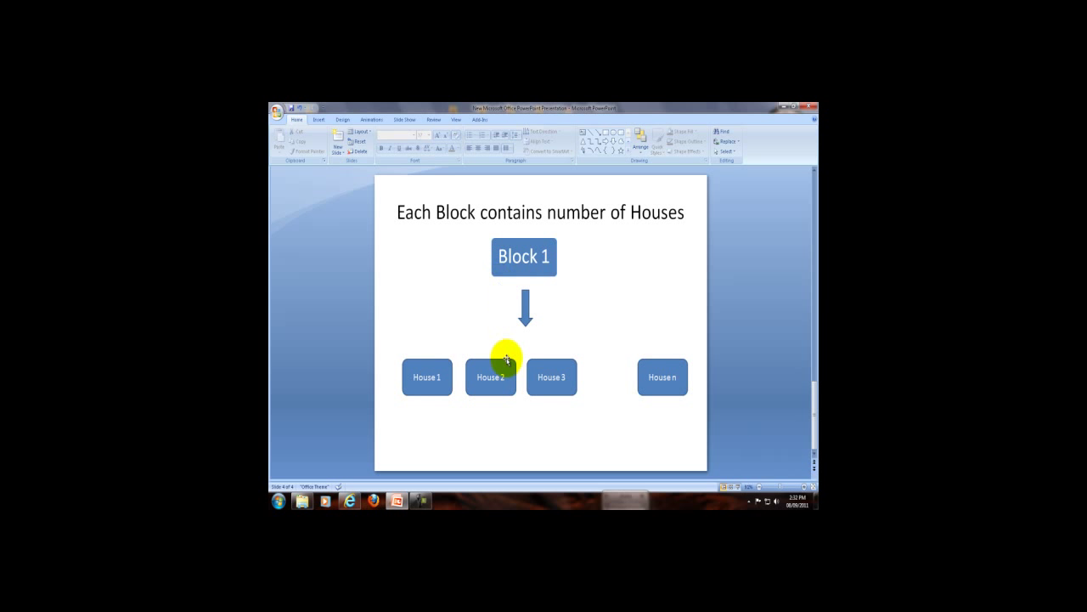
click(483, 378)
click(561, 382)
click(663, 387)
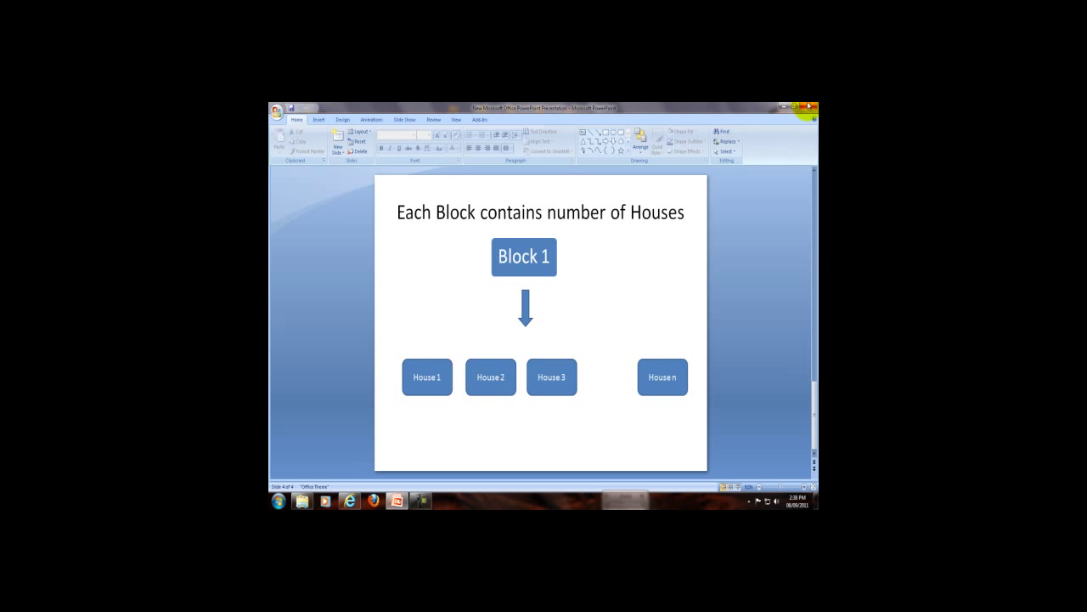
click(781, 107)
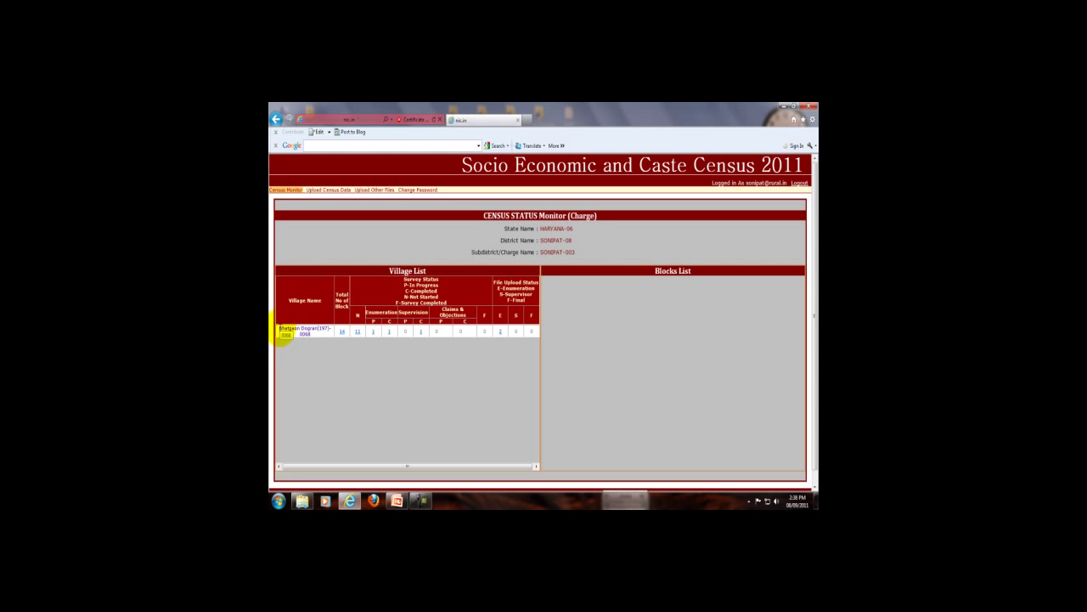
click(347, 349)
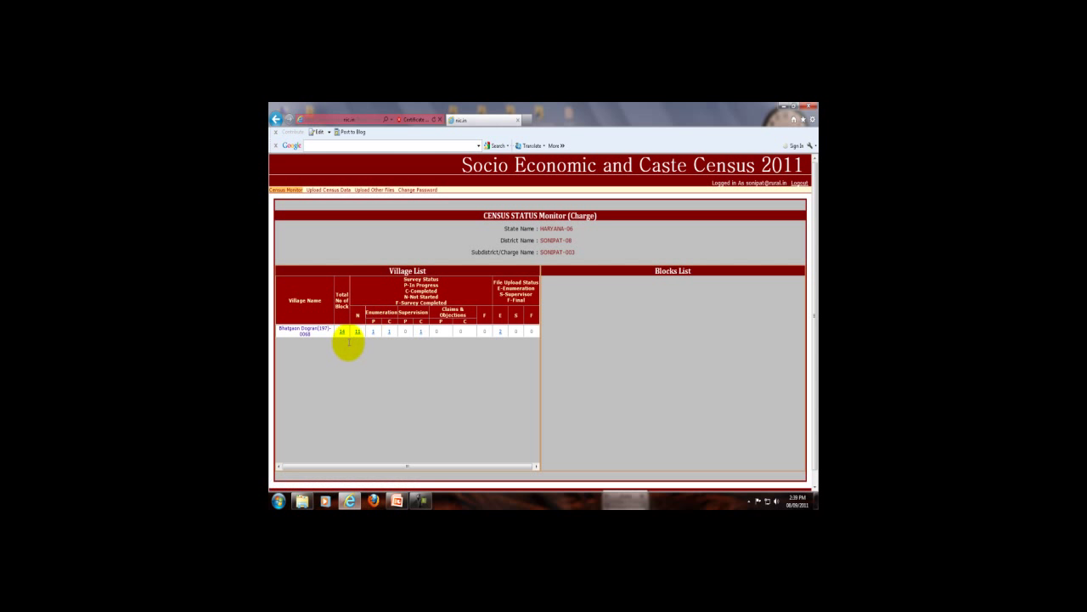
drag(341, 333, 352, 352)
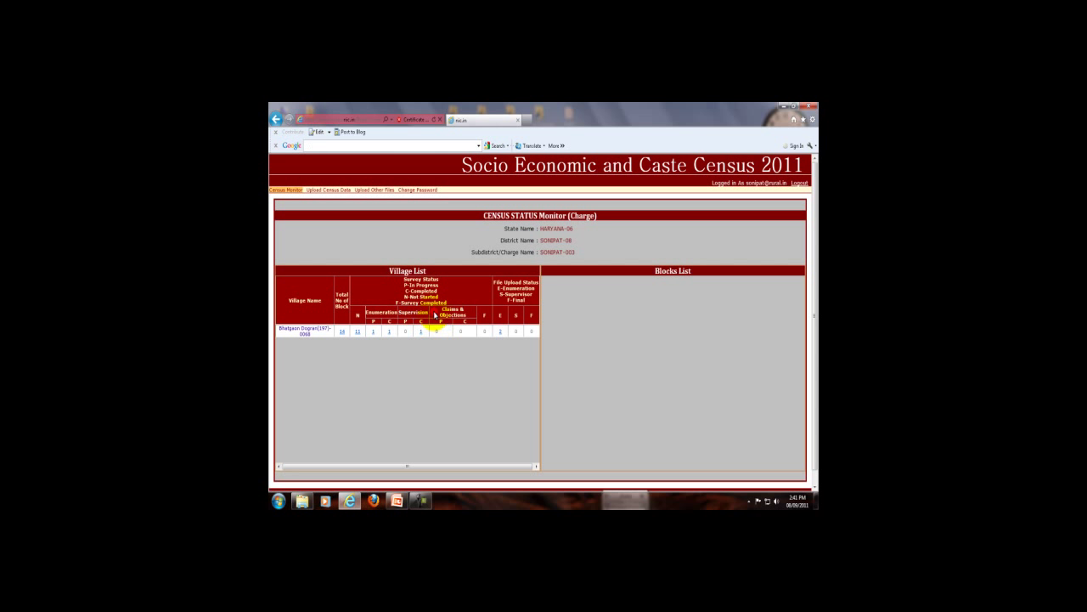
drag(441, 309, 469, 321)
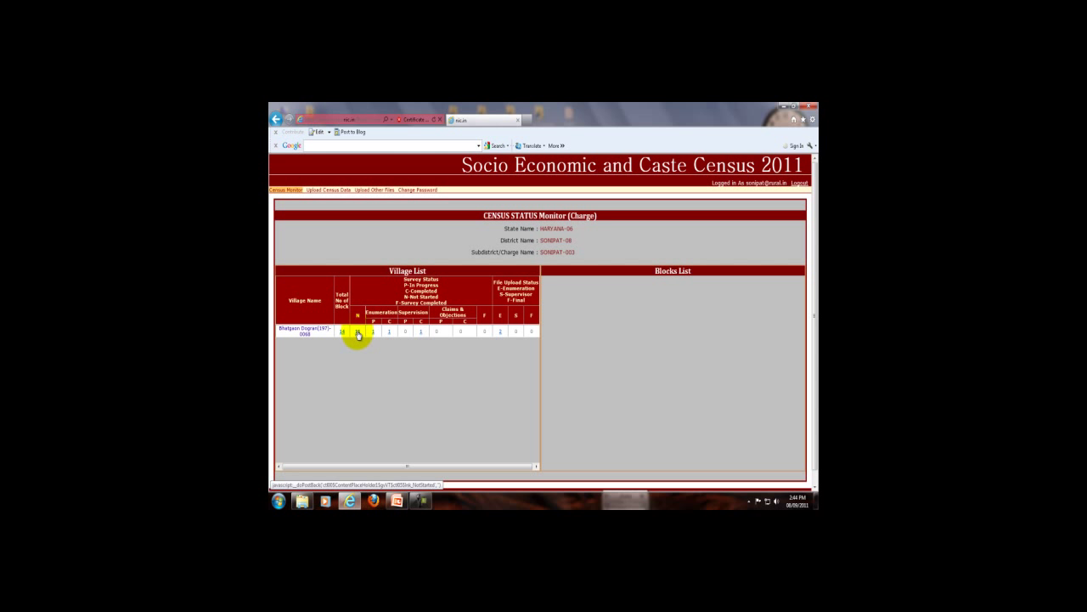
Step: List Bhatgaon Dogran's not-started blocks and open the status update page for block 0333
click(357, 332)
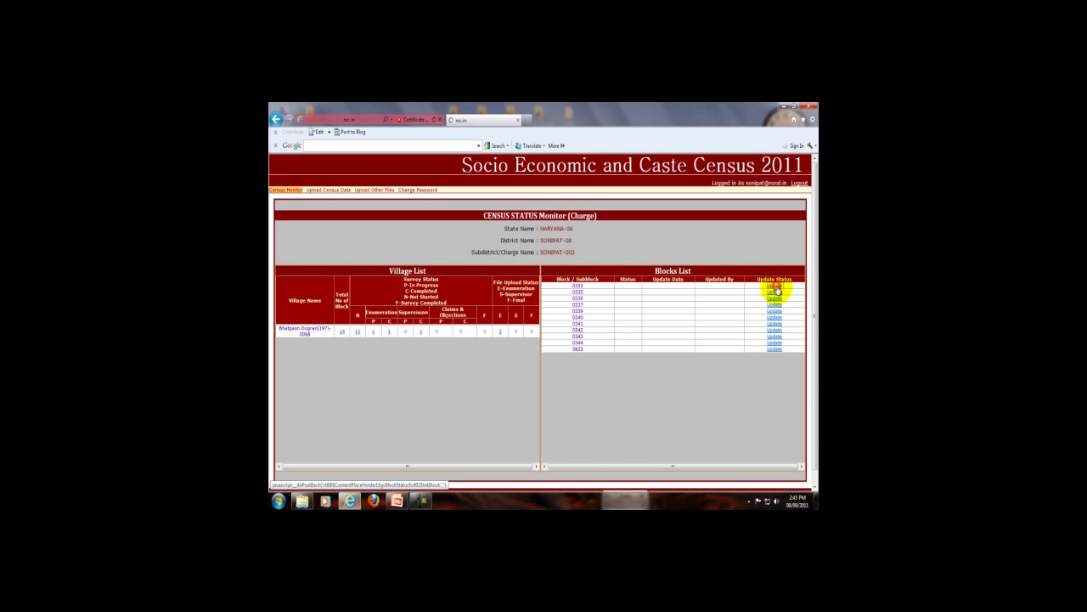
click(774, 287)
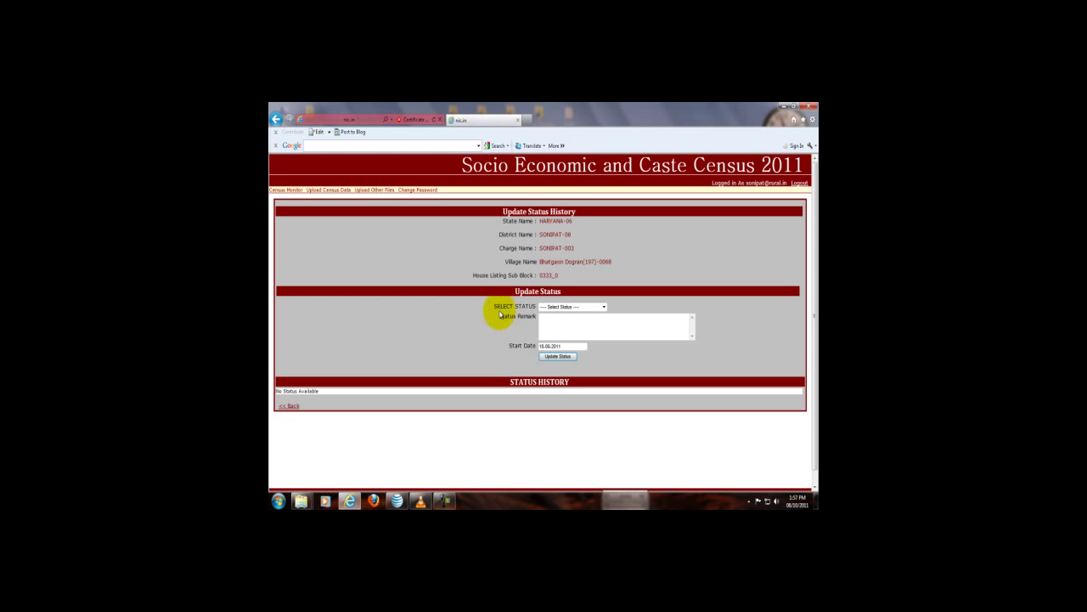
Step: Set block 0333_0 to 'Enumeration in progress' starting 10/08/2011 and save the status
click(603, 309)
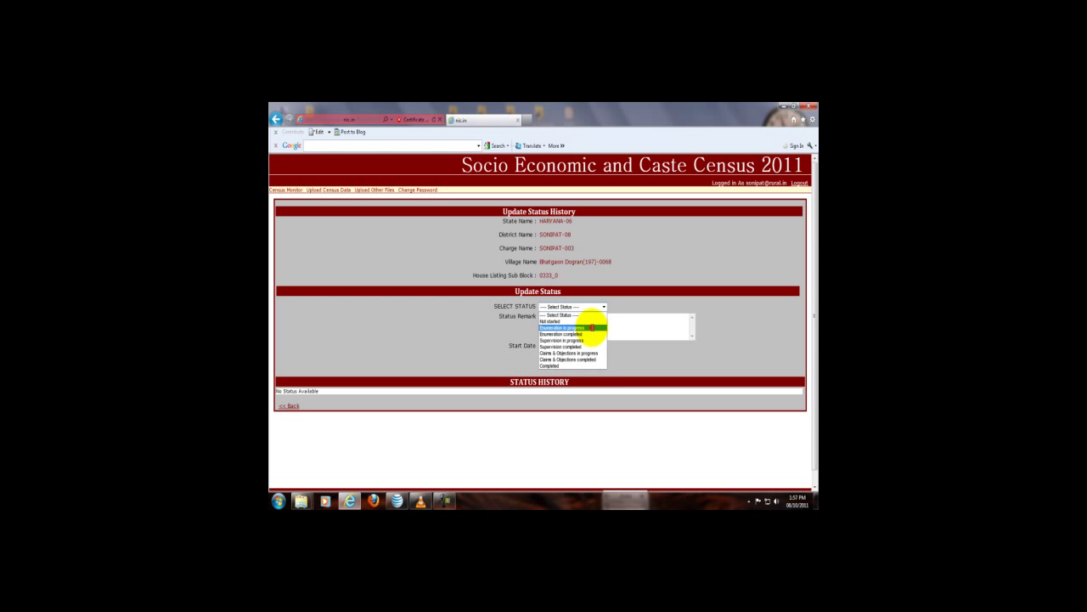
click(593, 328)
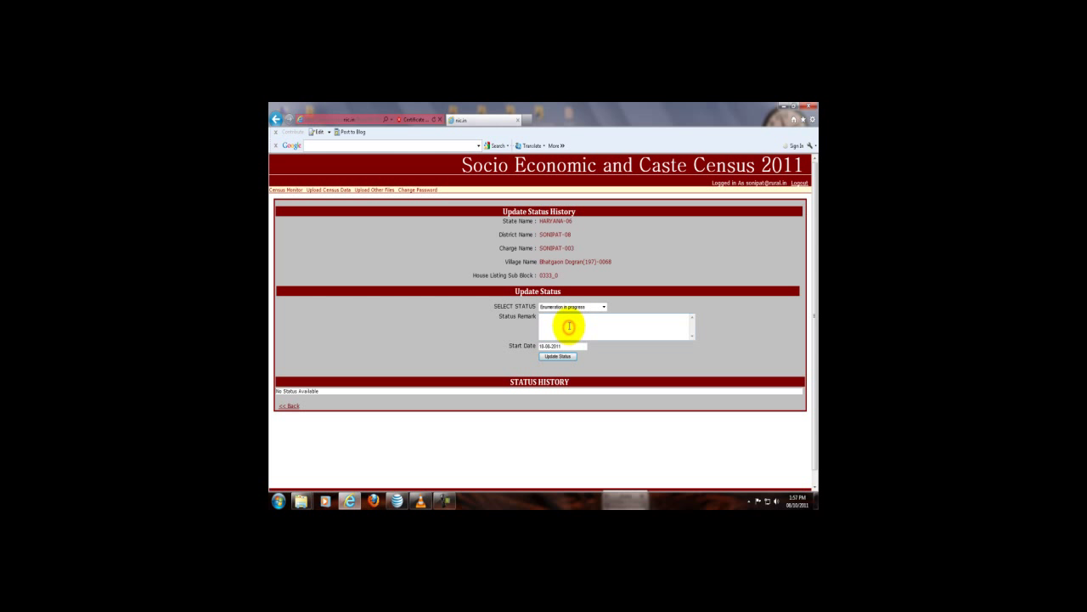
click(580, 326)
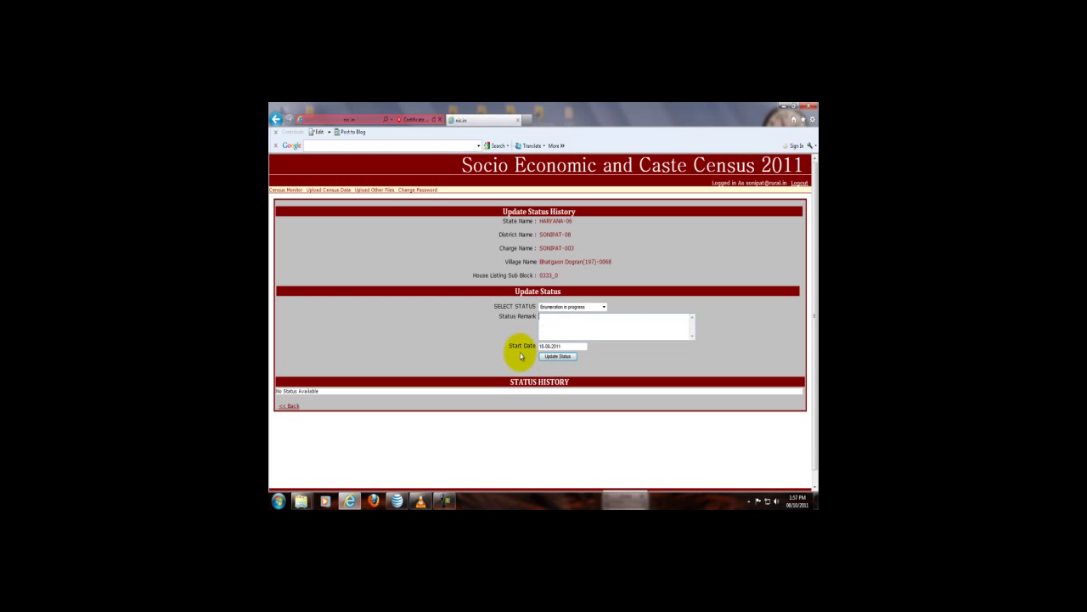
click(584, 347)
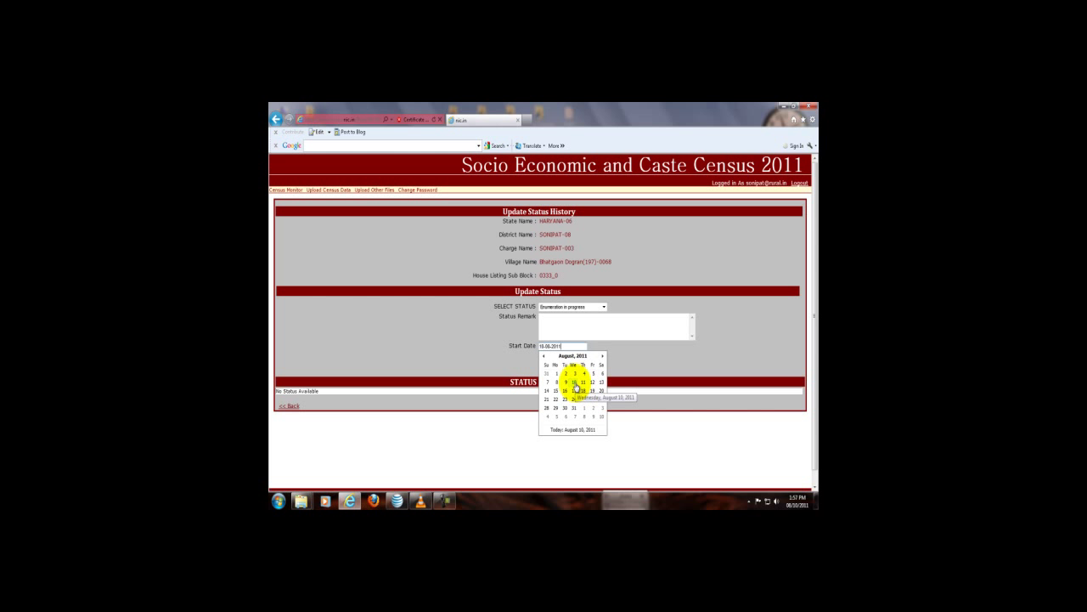
click(576, 387)
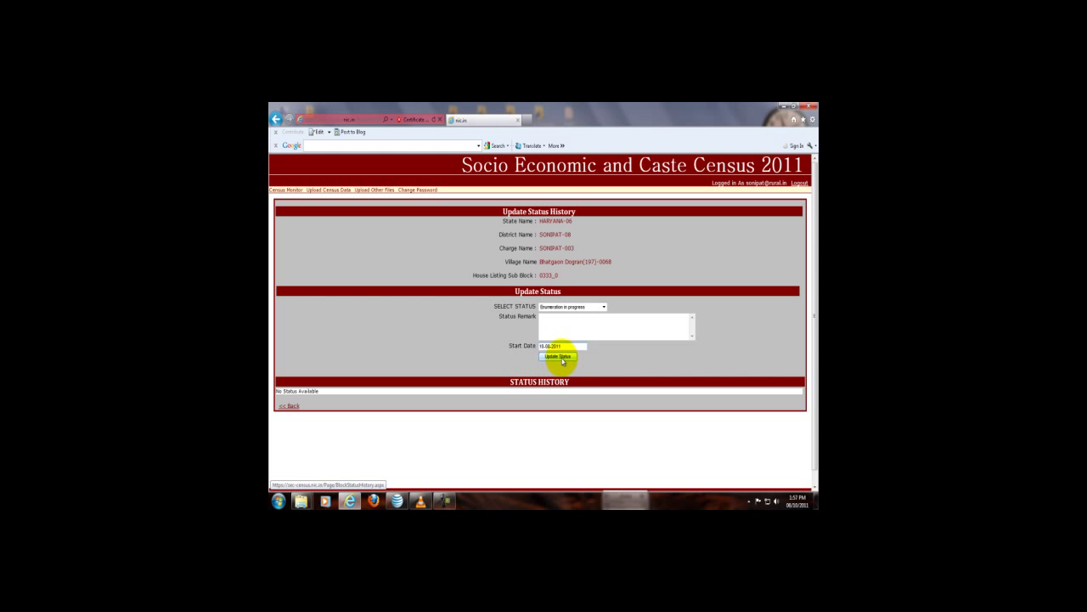
click(560, 357)
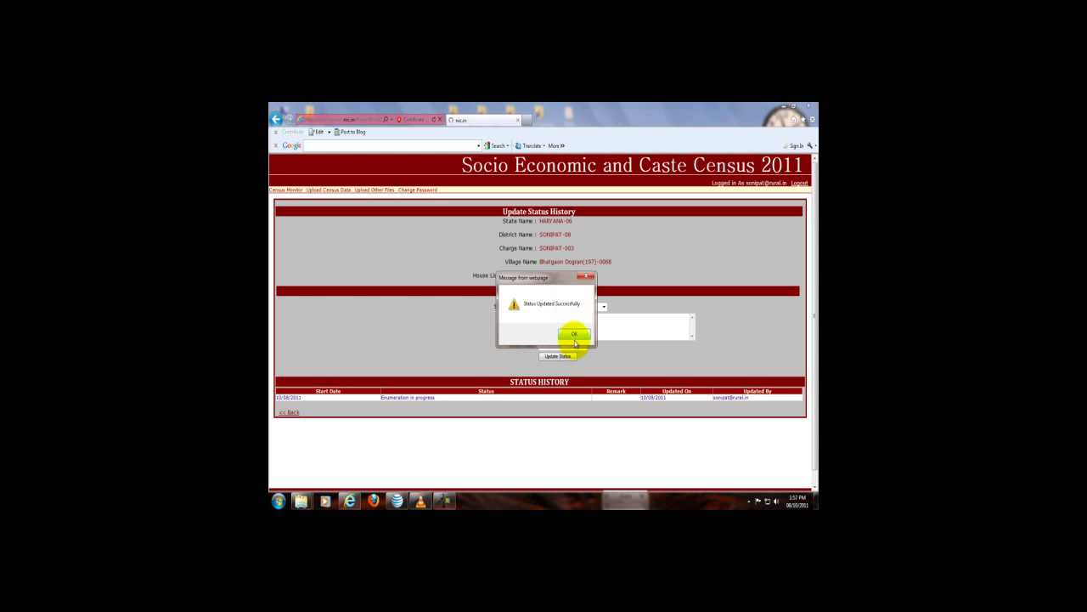
Step: Dismiss the success message to return to the Census Status Monitor village list
click(575, 336)
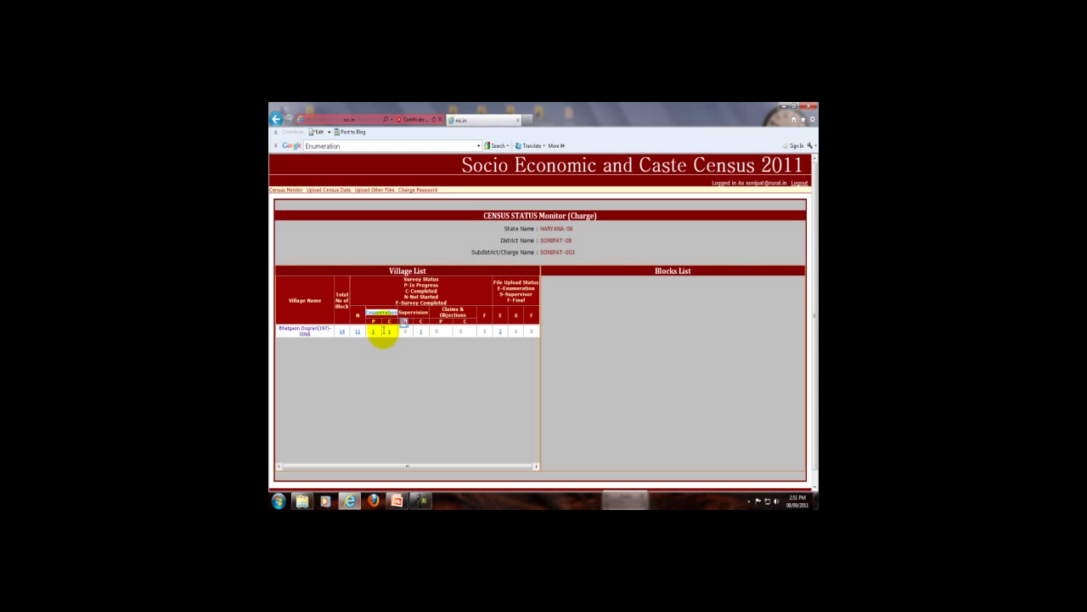
click(384, 352)
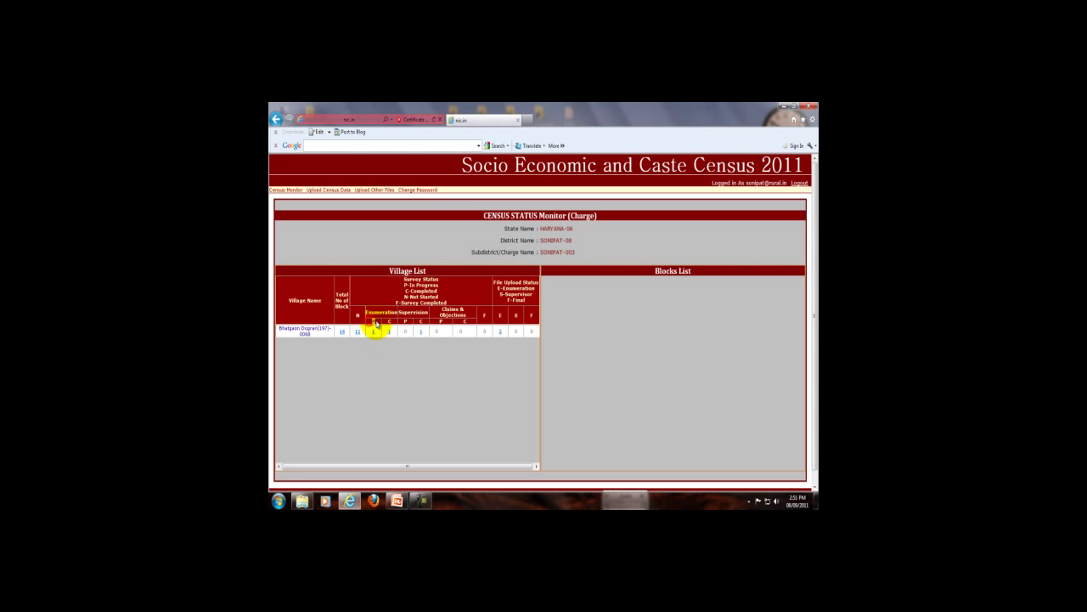
drag(365, 312, 388, 328)
click(392, 356)
drag(393, 356, 379, 331)
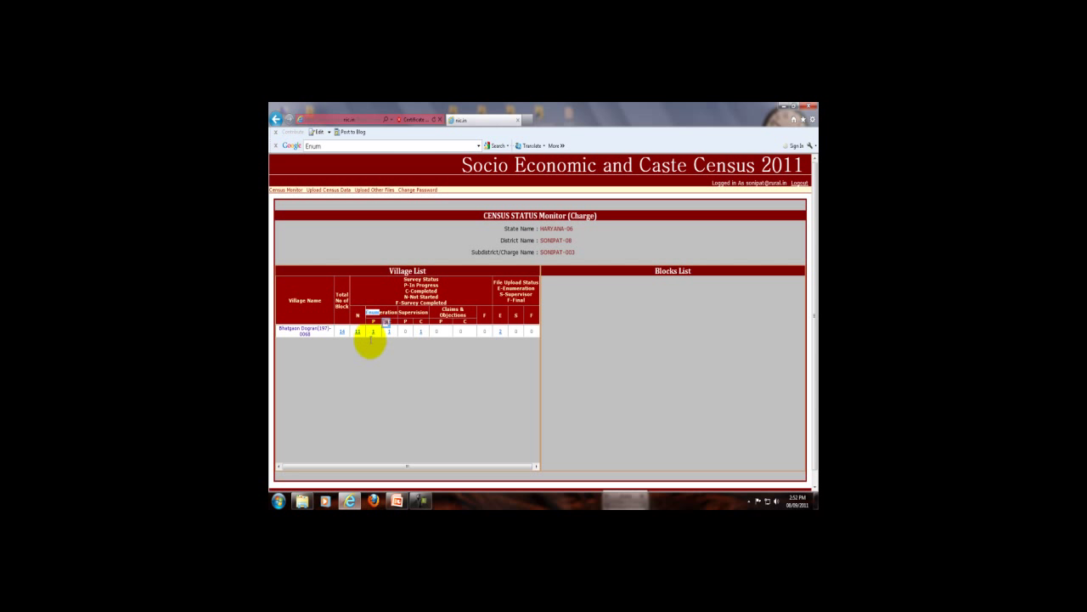
drag(370, 336, 389, 326)
click(388, 325)
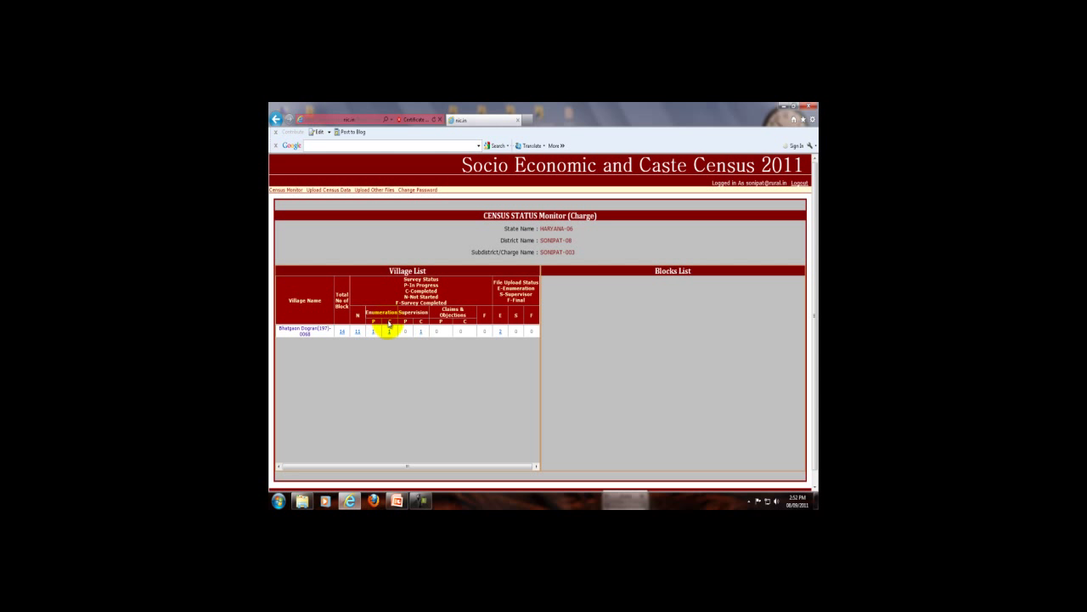